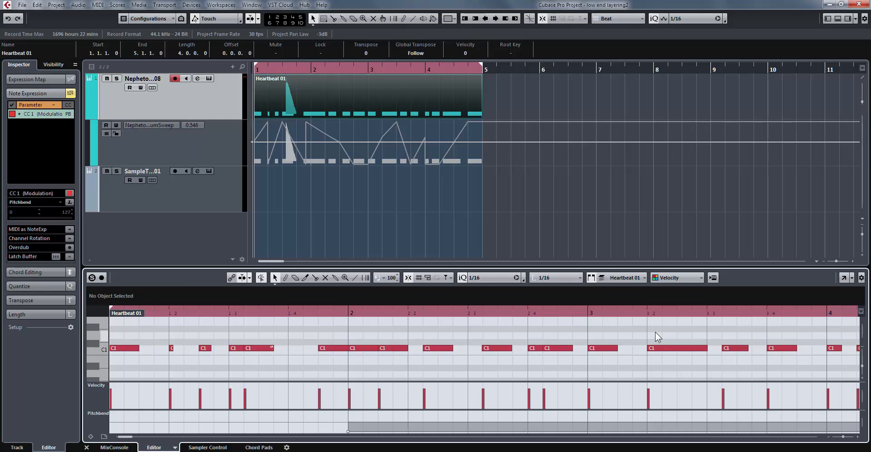
Step: Hide the lower editor zone and play the Heartbeat 01 part
click(86, 447)
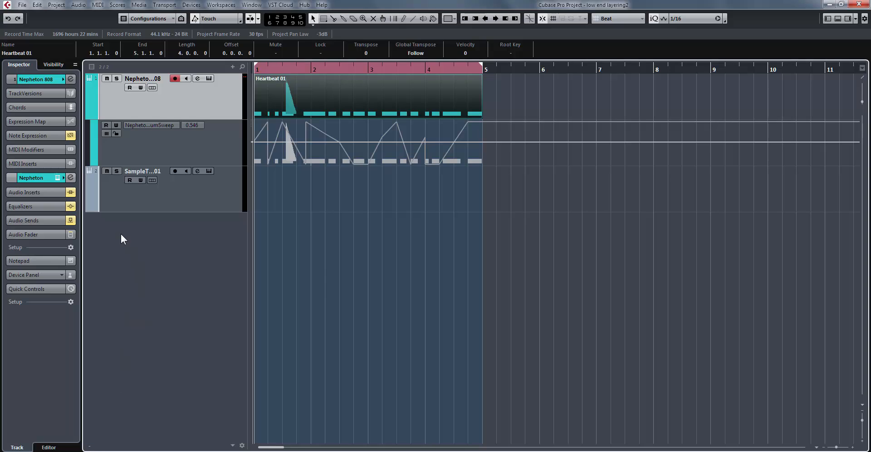
key(space)
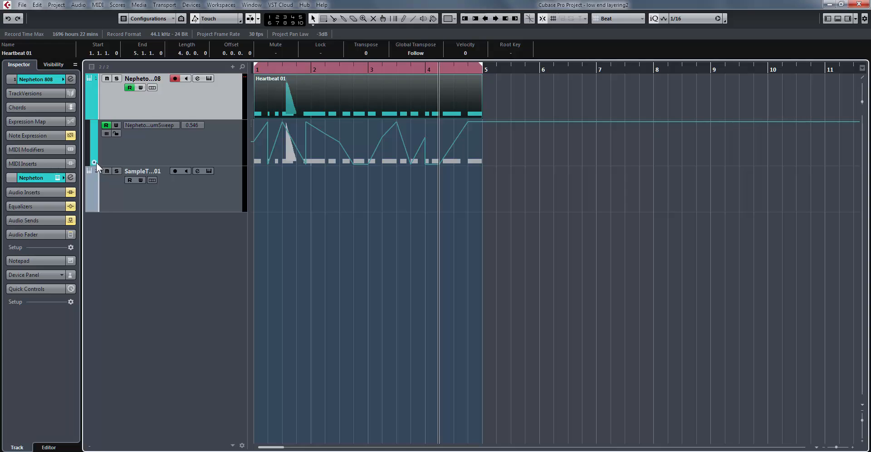
Step: Select the bass drum sweep automation lane and look over the Nepheton drum machine's instrument panel
click(171, 145)
click(209, 78)
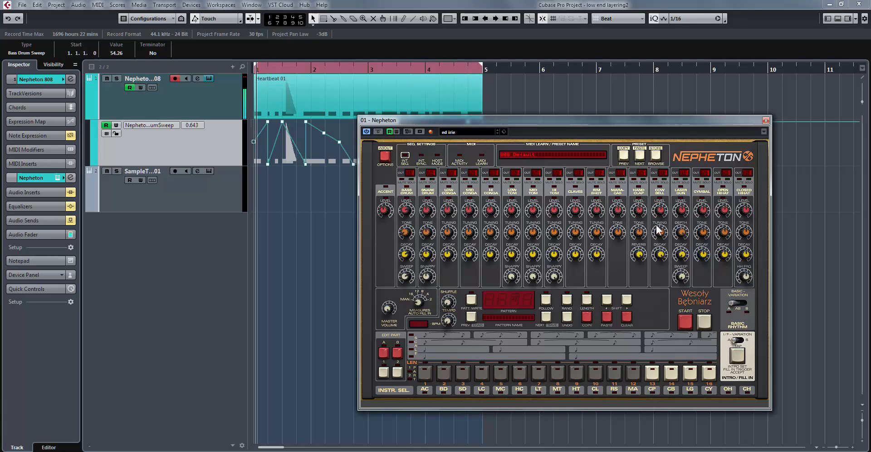
click(766, 120)
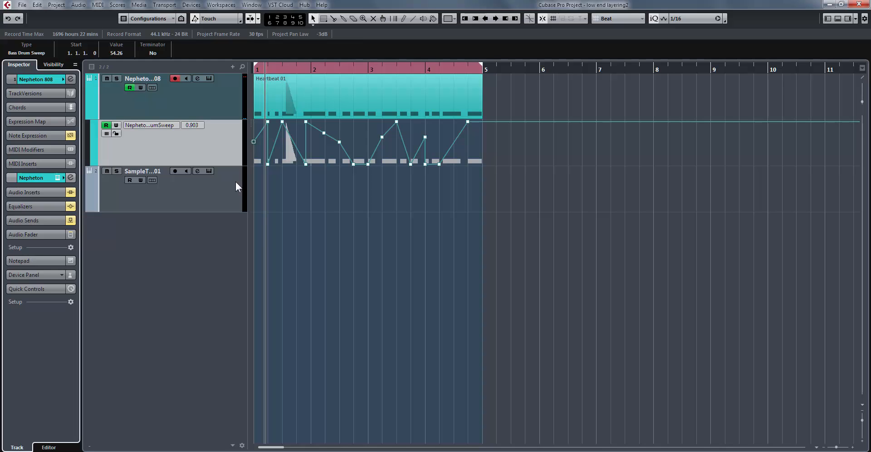
Step: Open the Nepheton 808 channel settings and bring up the TDR Nova GE plug-in from the first insert
click(71, 176)
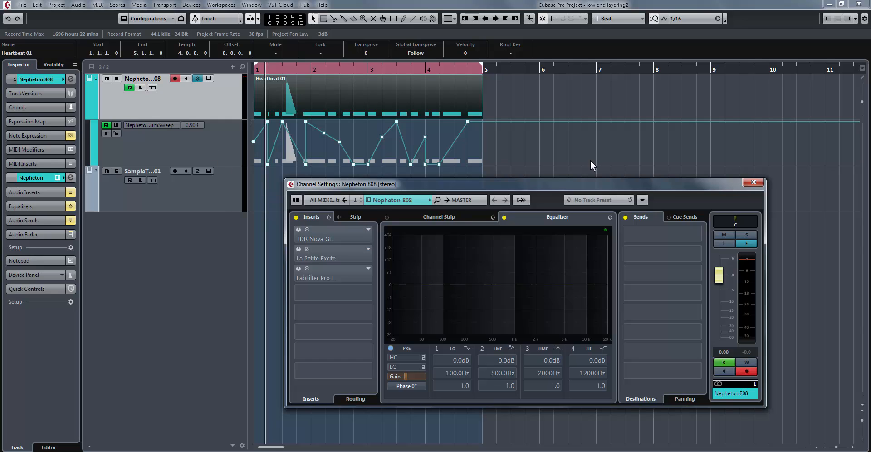
key(space)
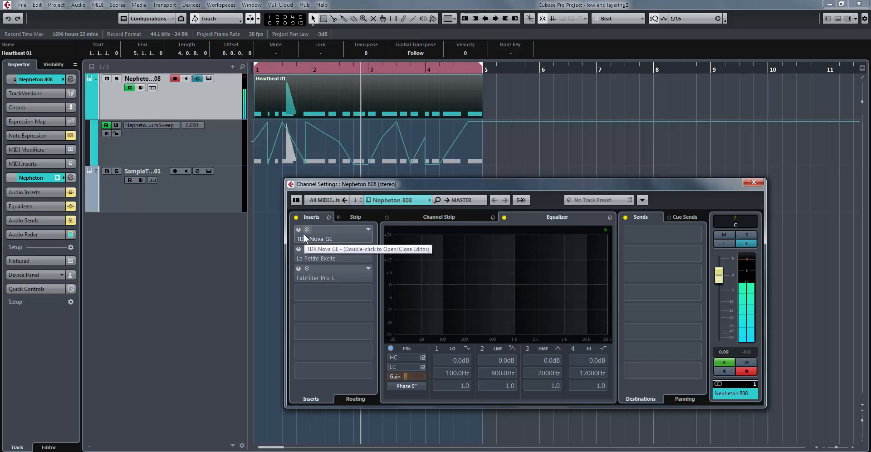
double_click(331, 230)
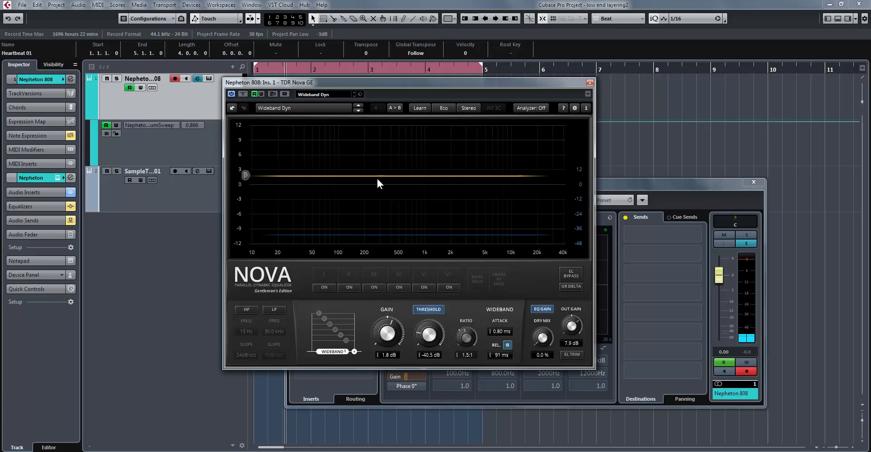
drag(415, 83, 476, 90)
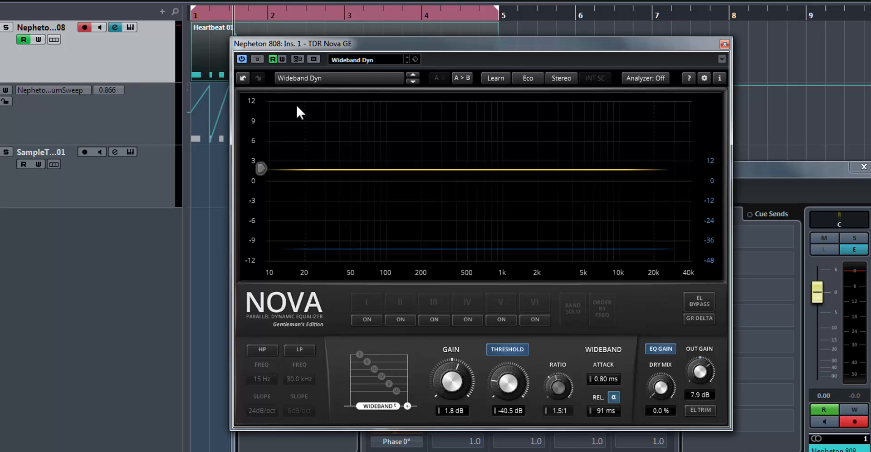
Step: During playback, set the wideband gain in TDR Nova GE to 3.3 dB
key(space)
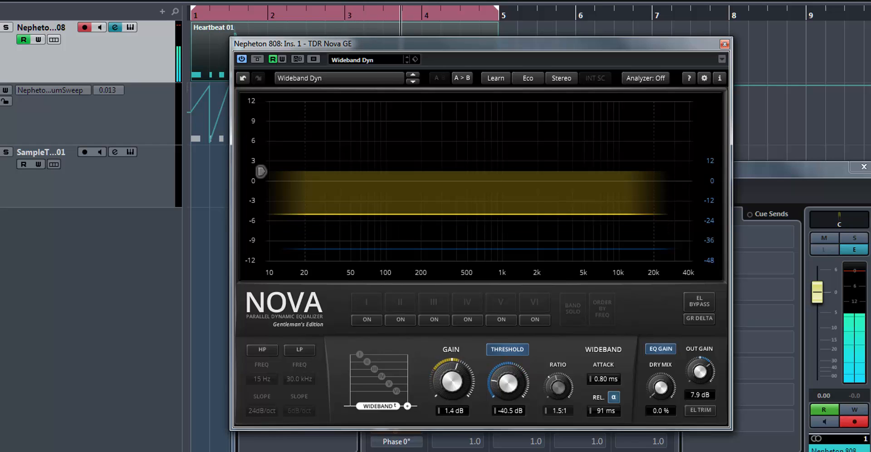
drag(449, 399, 449, 411)
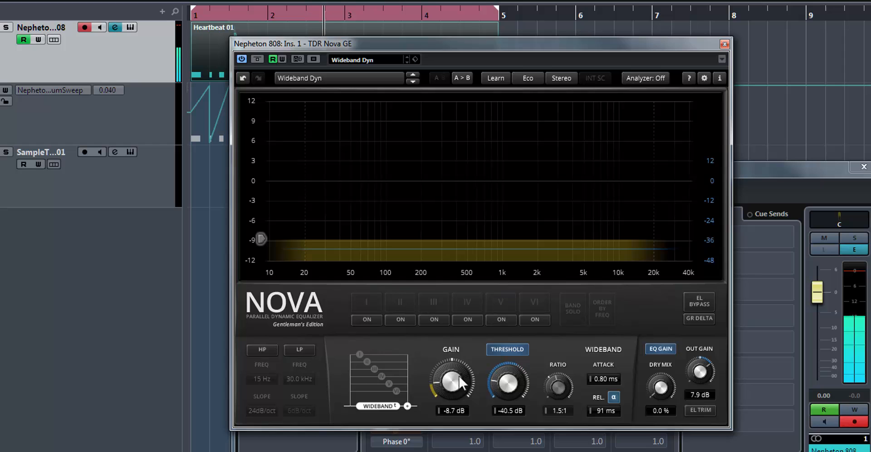
drag(261, 239, 261, 158)
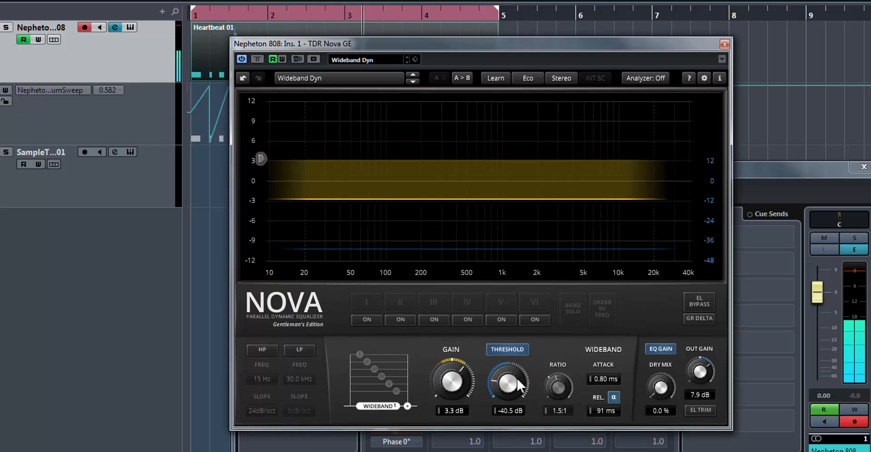
Step: Set the wideband compressor's threshold to -27.0 dB
mouse_move(511, 385)
mouse_down()
mouse_move(511, 361)
mouse_move(514, 376)
mouse_up()
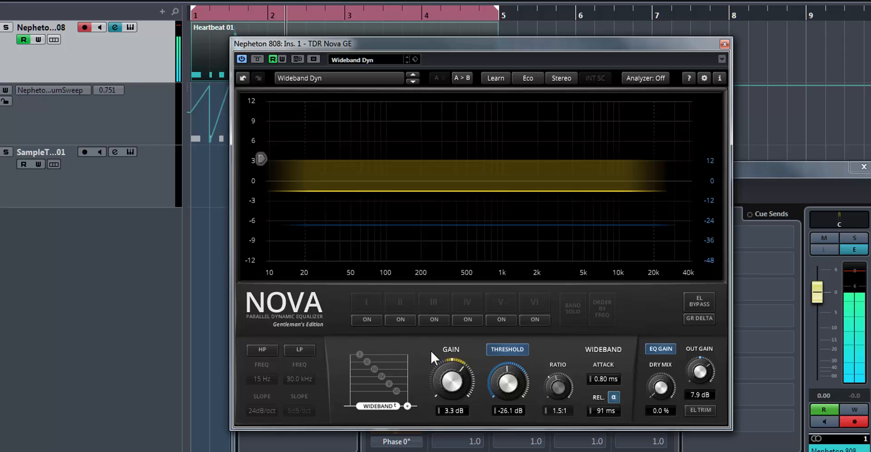
click(537, 80)
click(536, 91)
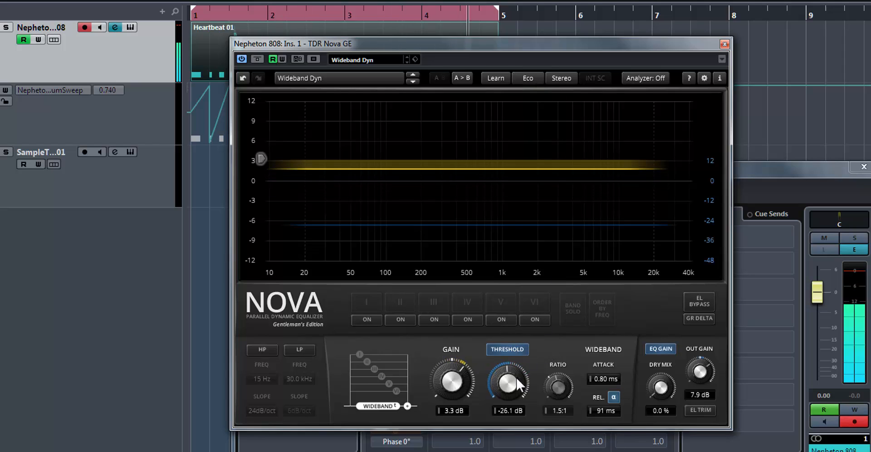
mouse_move(510, 386)
mouse_down()
mouse_move(511, 406)
mouse_move(510, 388)
mouse_up()
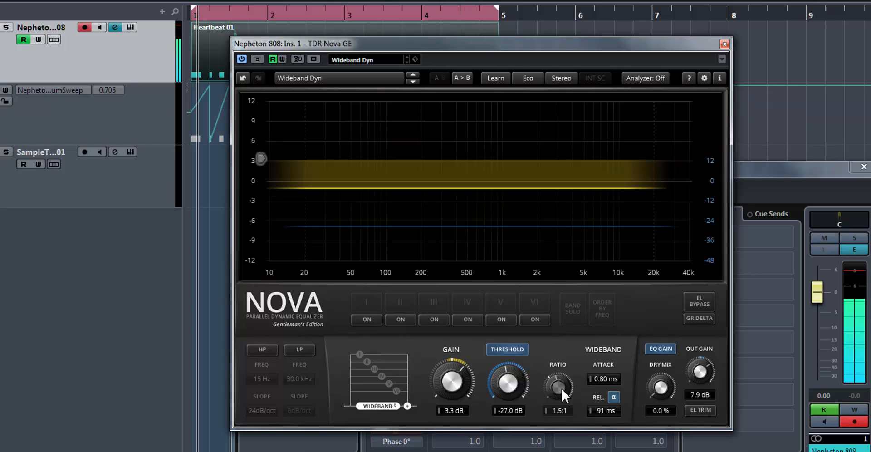
Step: Set the wideband ratio to 2.0:1 and the release time to 81 ms
drag(560, 388, 561, 376)
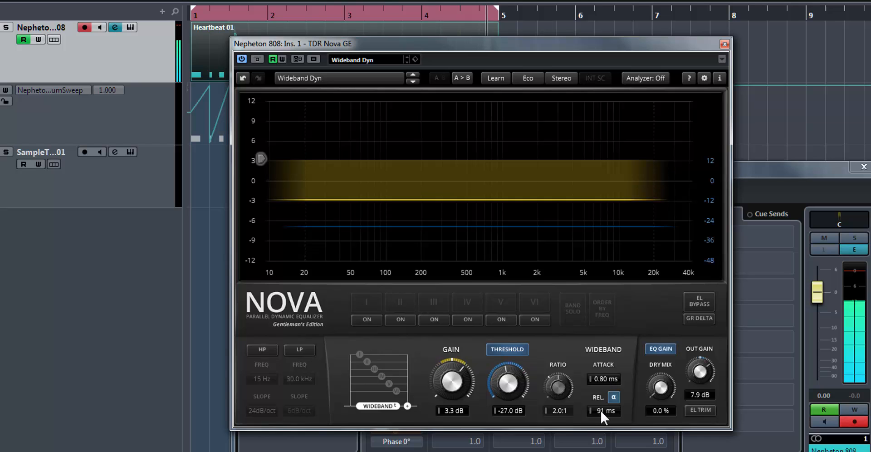
drag(600, 411, 600, 444)
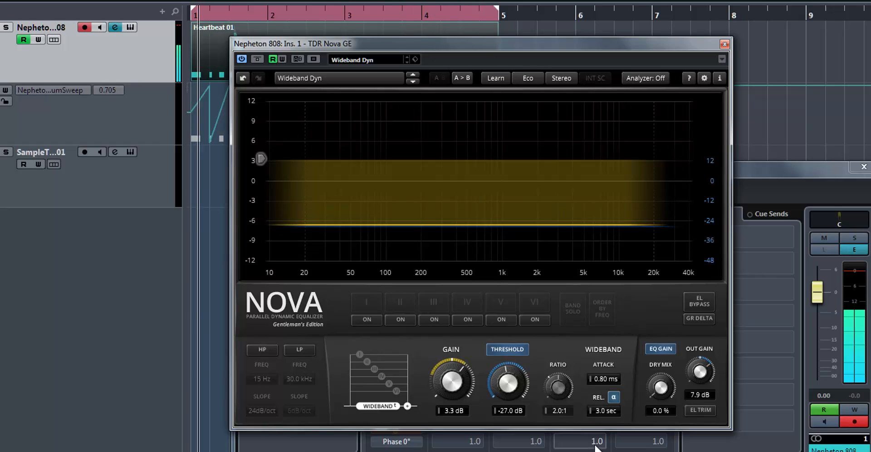
drag(598, 411, 599, 451)
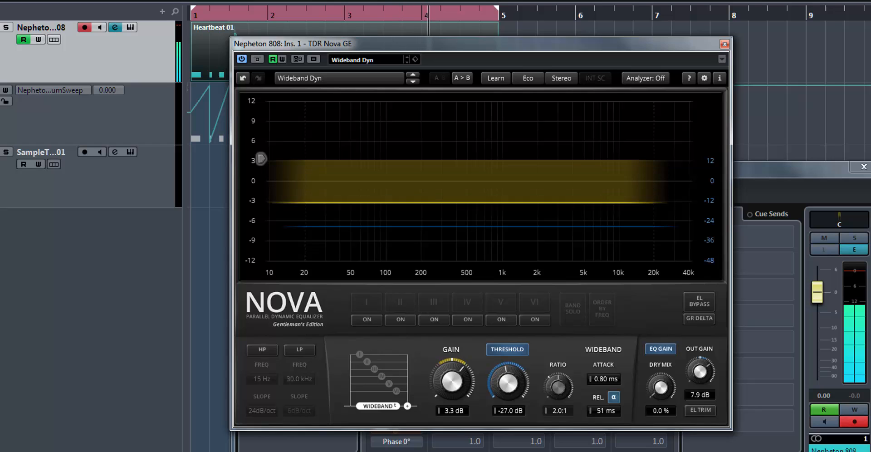
drag(599, 451, 599, 447)
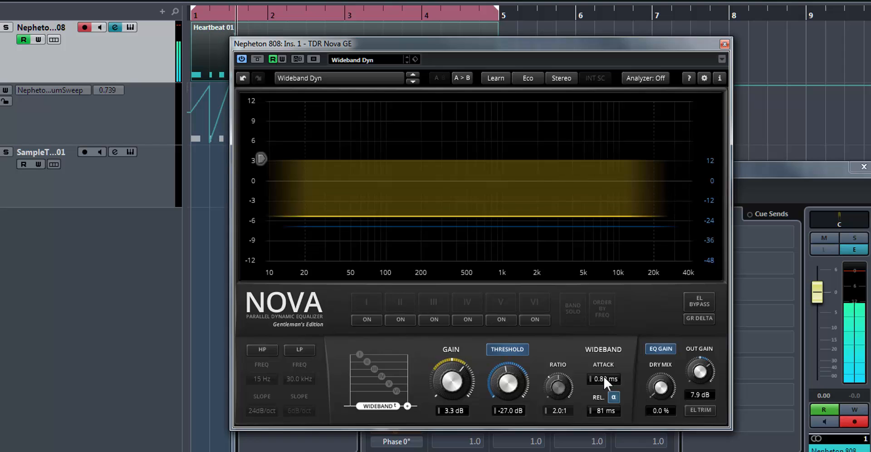
Step: Set the wideband attack to 70 ms and the output gain to 4.1 dB
drag(603, 377, 603, 392)
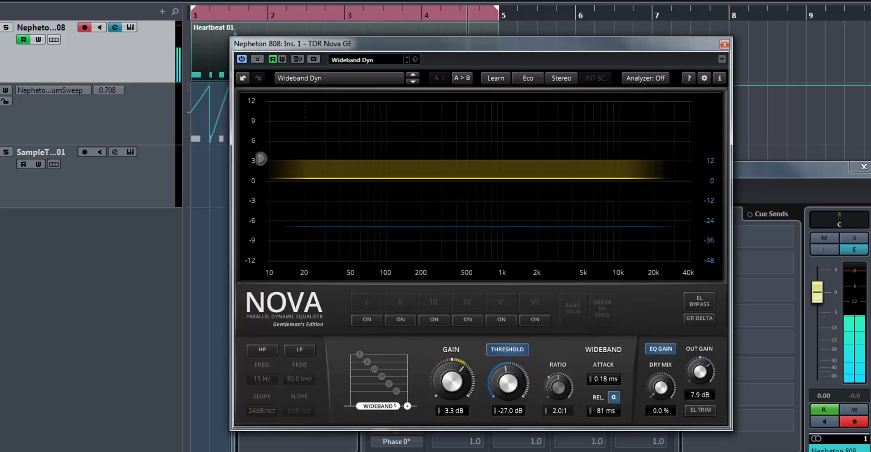
drag(603, 378, 603, 363)
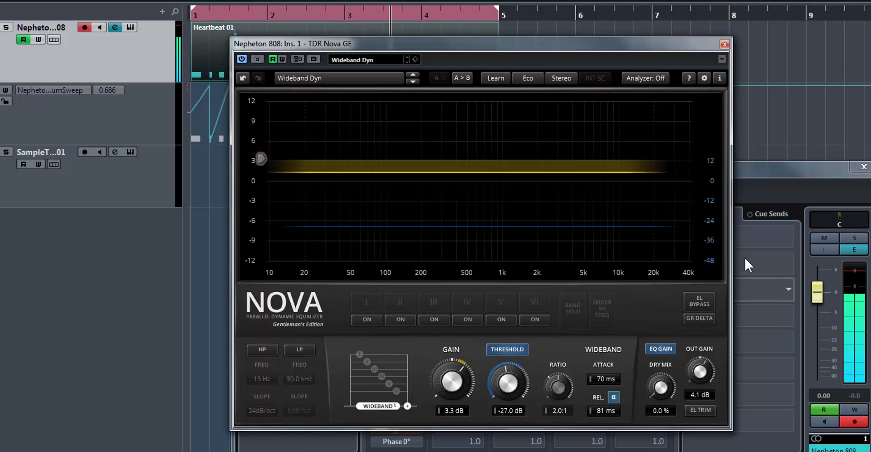
Step: Compare the 808's sound with and without TDR Nova GE by toggling its bypass
click(256, 59)
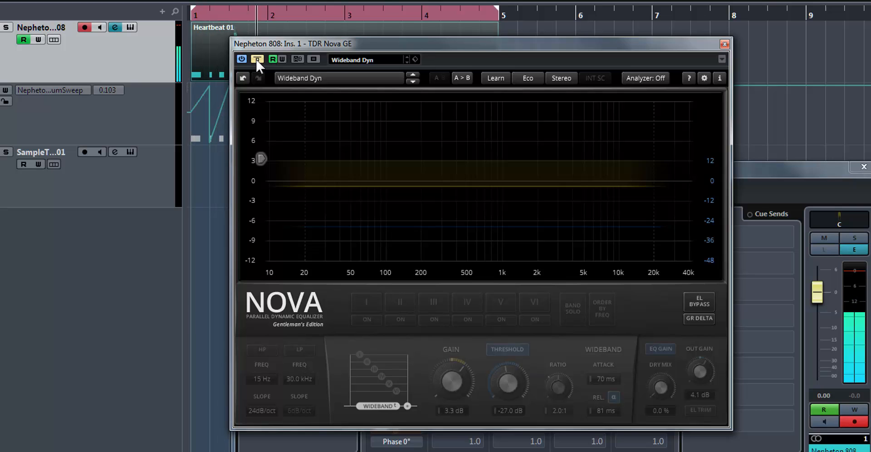
click(255, 59)
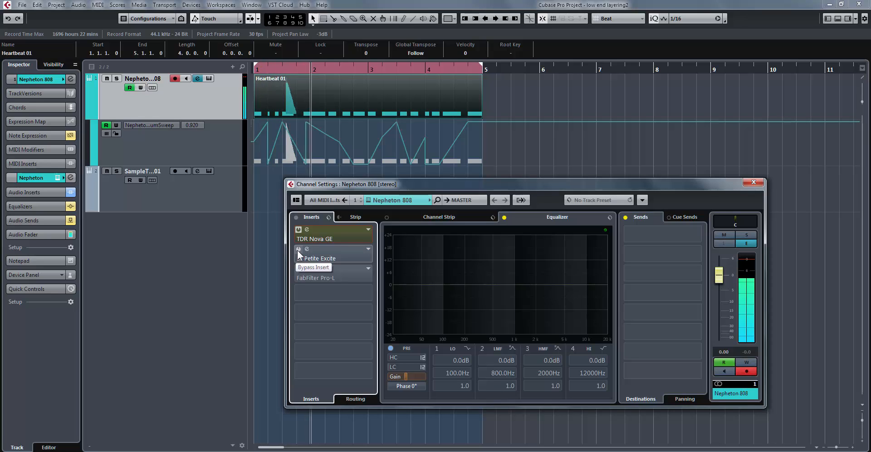
Step: Open La Petite Excite from the second insert and examine its Input, Low, High and Output settings
click(317, 257)
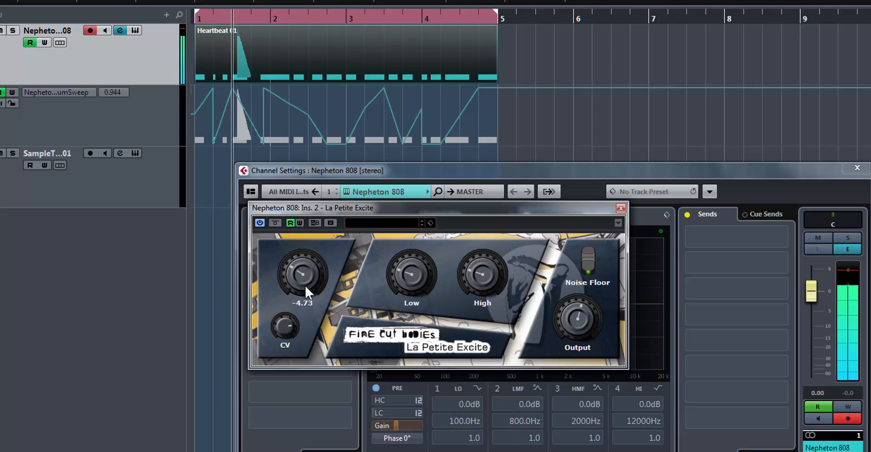
mouse_move(299, 279)
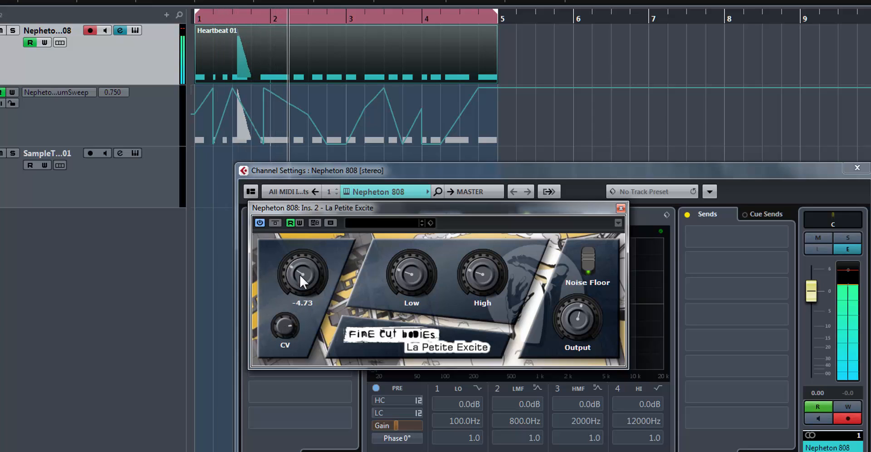
mouse_move(410, 274)
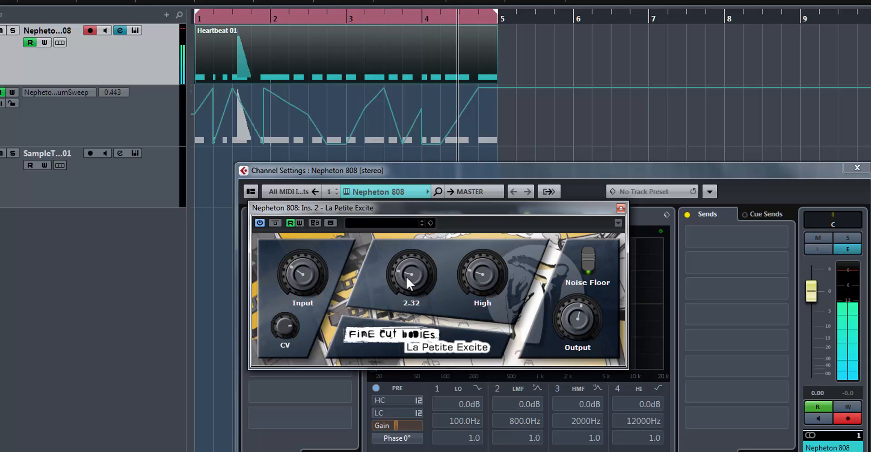
mouse_move(480, 270)
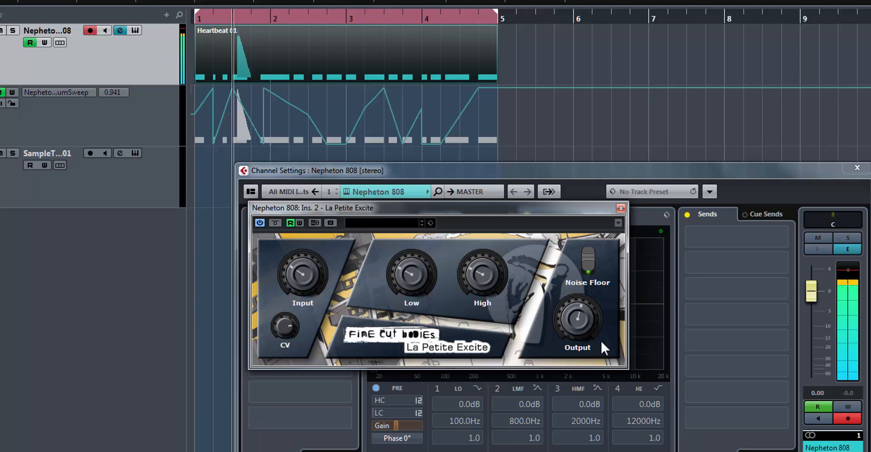
mouse_move(589, 320)
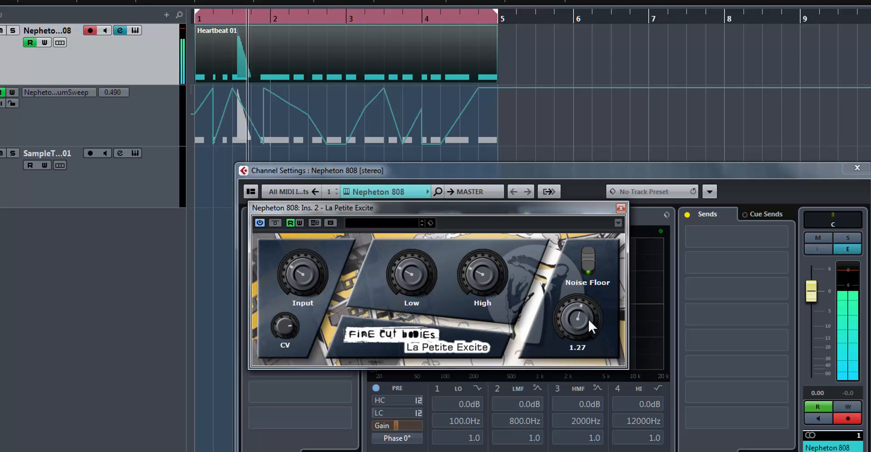
Step: Try out the exciter's Noise Floor switch and CV control during playback, and close the plug-in
click(588, 256)
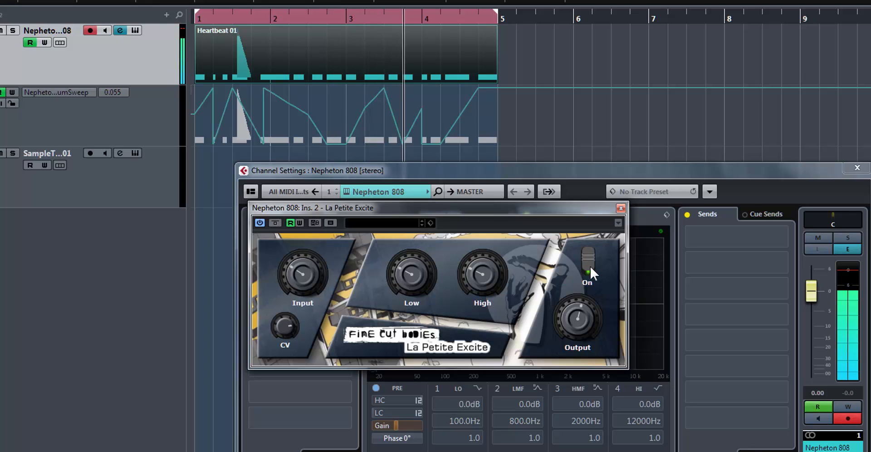
click(591, 246)
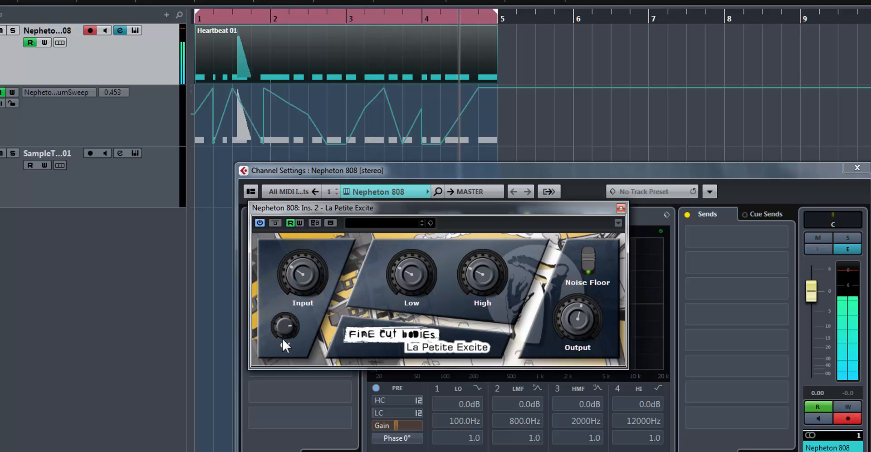
drag(282, 318, 288, 390)
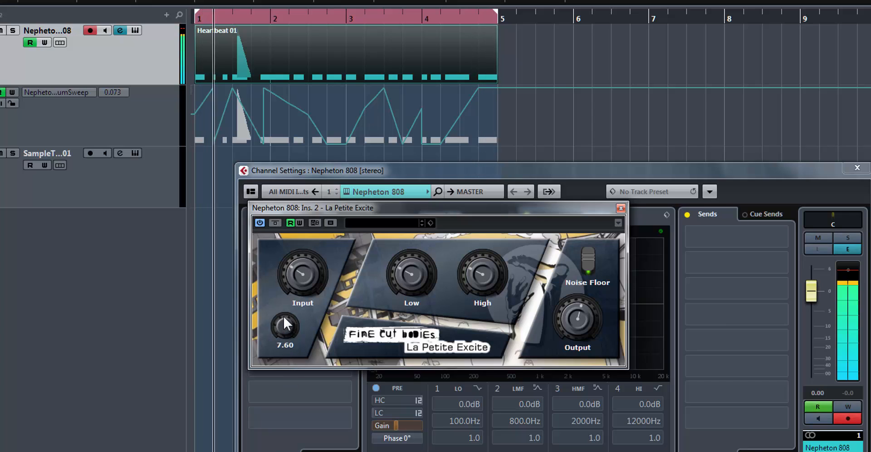
drag(283, 314, 284, 323)
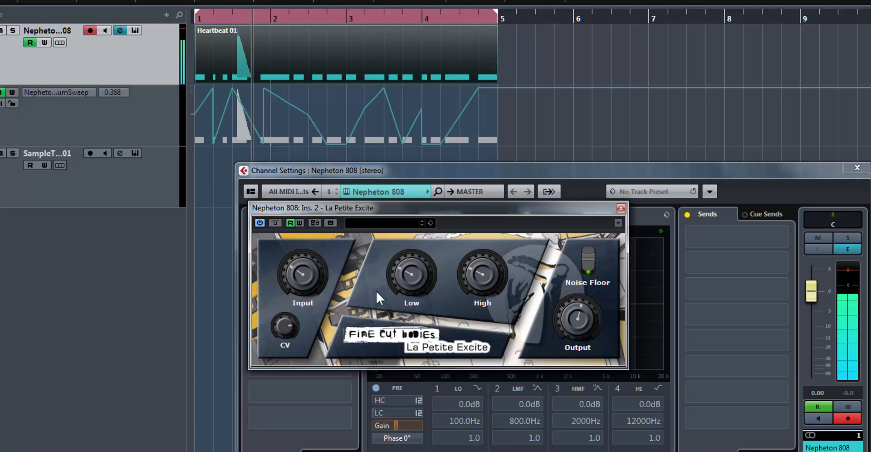
click(620, 208)
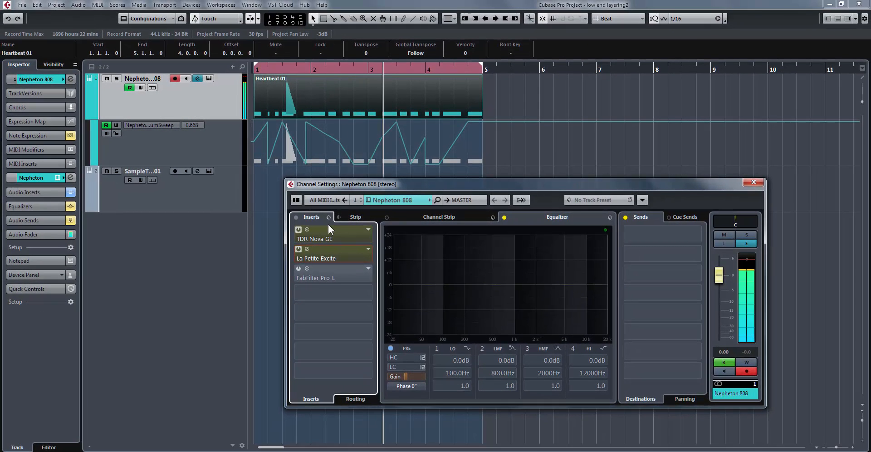
Step: Open the FabFilter Pro-L limiter from the third insert and set its style to Transparent
click(299, 268)
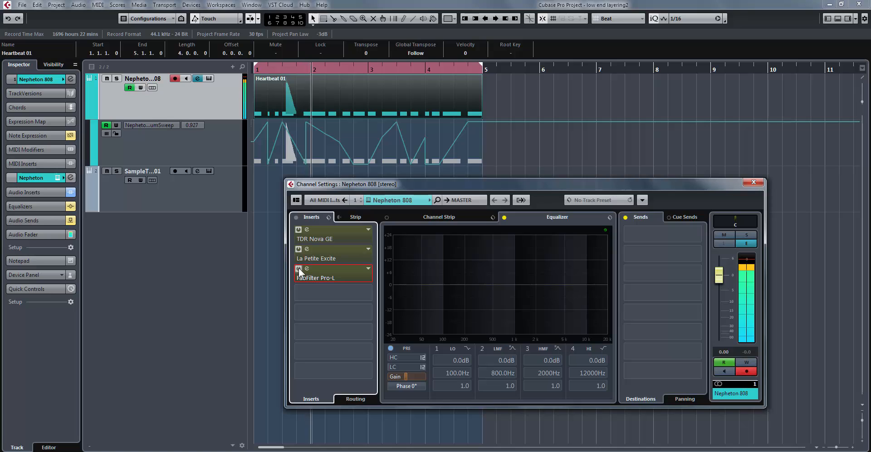
click(347, 273)
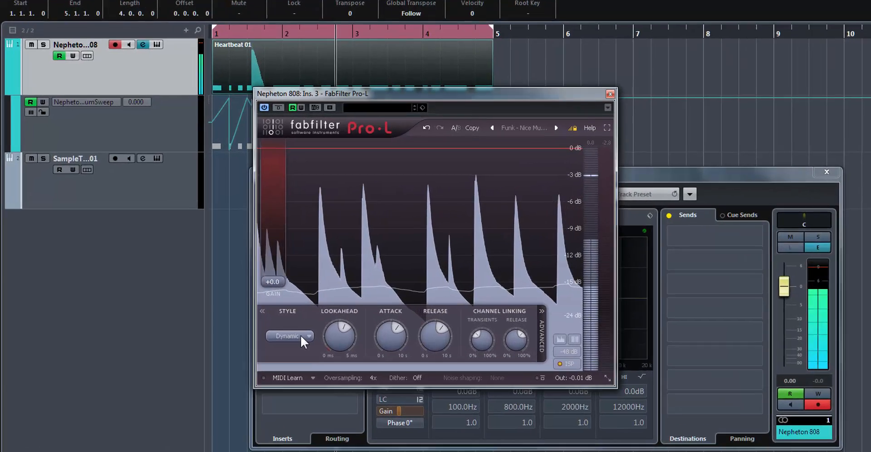
click(314, 316)
click(282, 369)
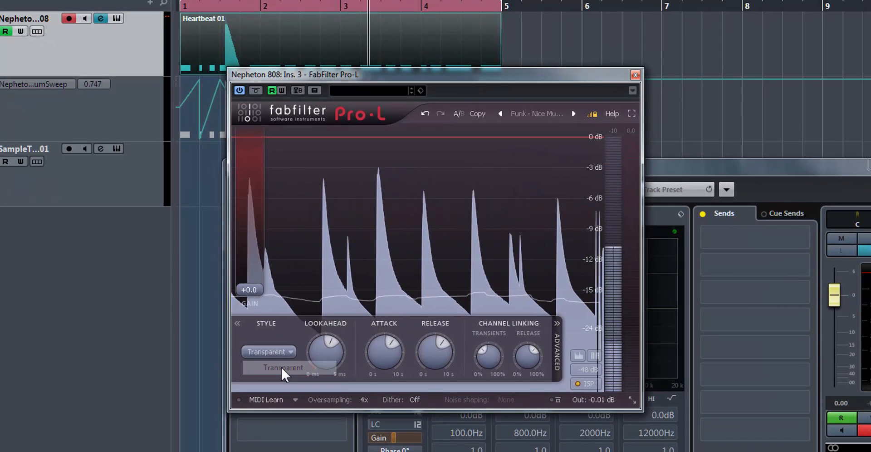
Step: Turn the limiter's lookahead, attack, release and both channel linking controls down to zero
drag(315, 344, 315, 377)
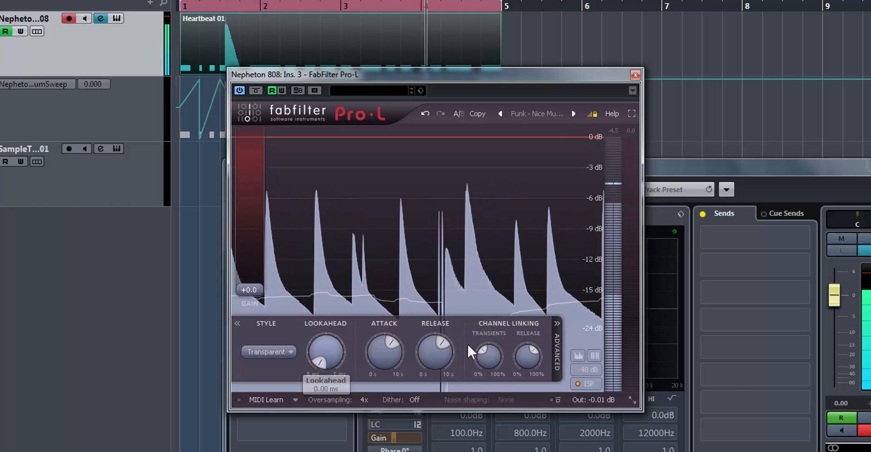
drag(384, 352, 384, 383)
drag(429, 358, 429, 379)
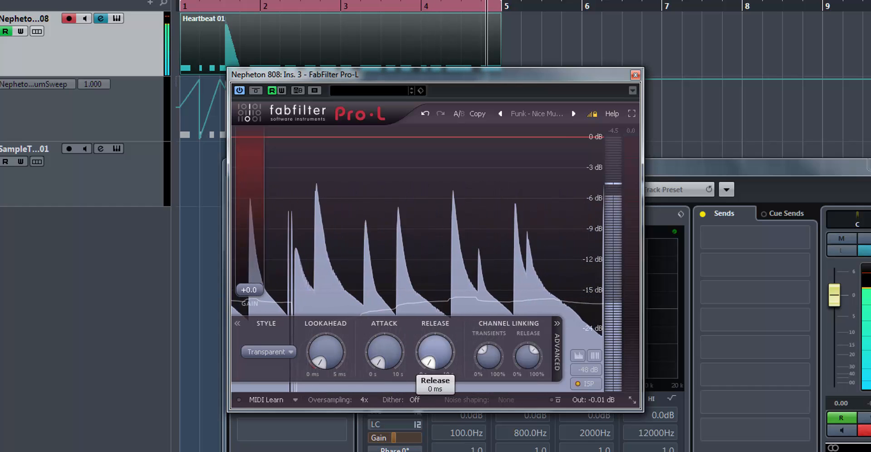
drag(487, 356, 488, 374)
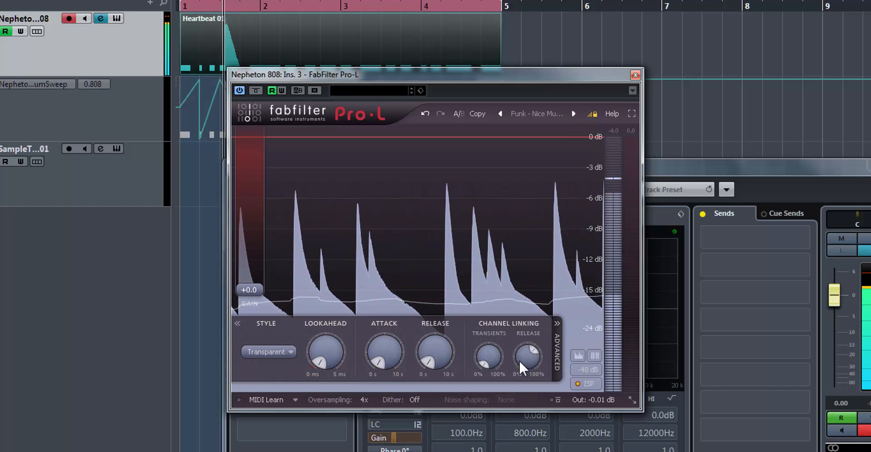
drag(528, 356, 527, 374)
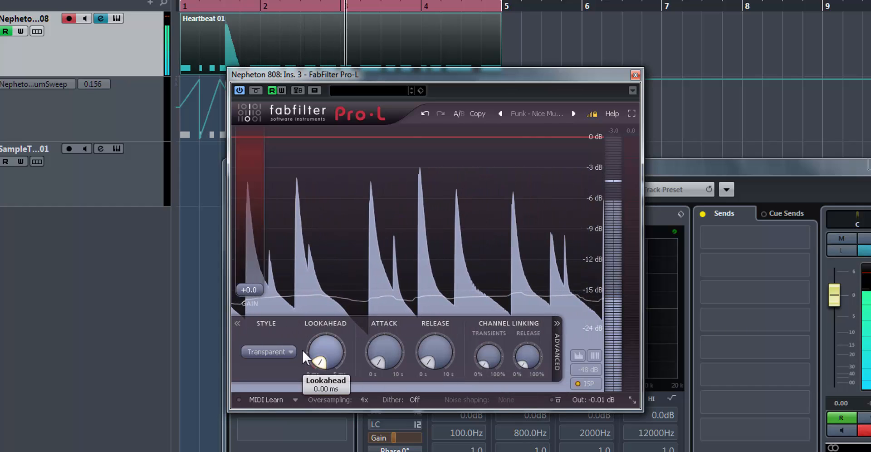
Step: Try the limiter's gain at about +9.67 dB in Transparent style and about +2.64 dB in Punchy style
drag(252, 294, 253, 240)
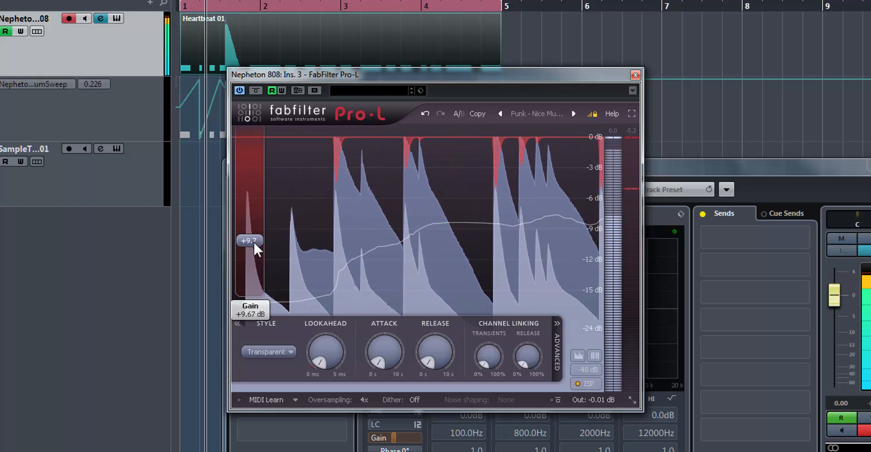
drag(253, 241, 257, 283)
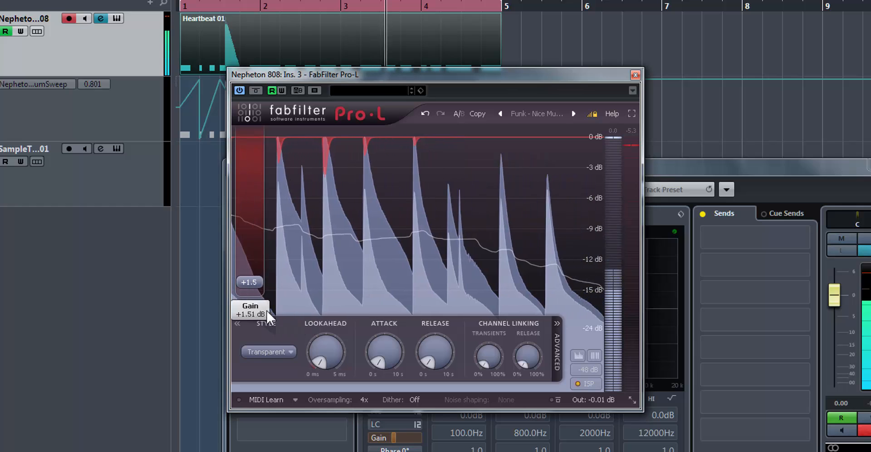
click(277, 351)
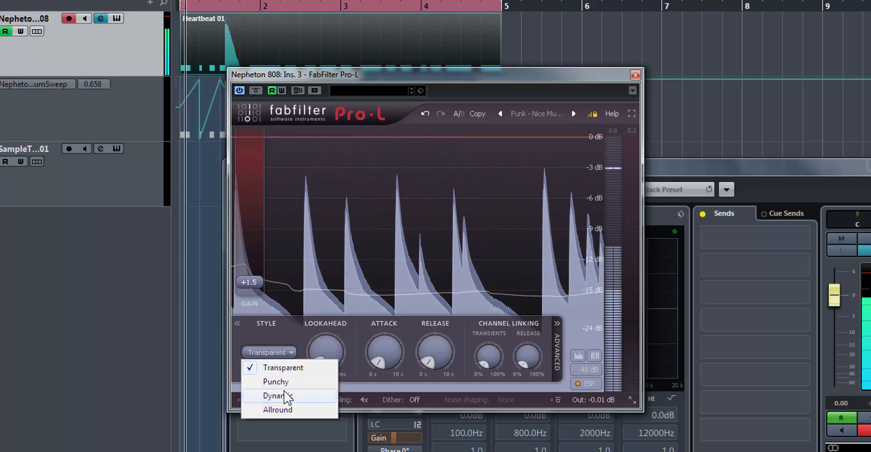
click(282, 384)
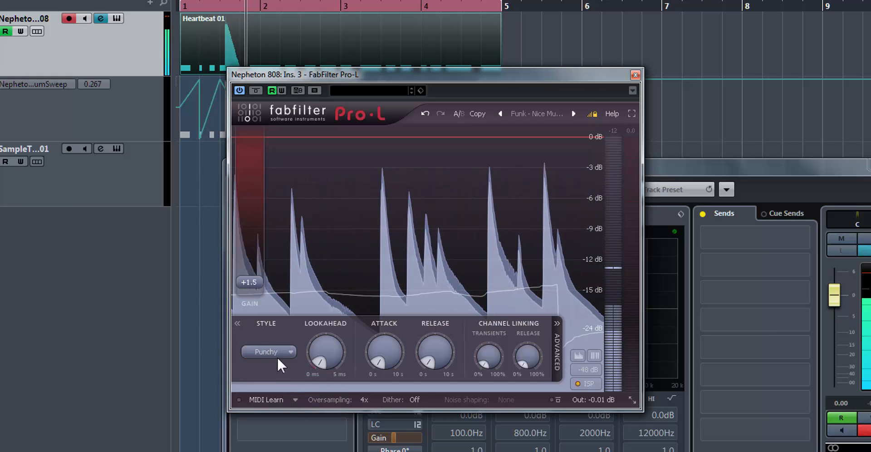
mouse_move(248, 281)
mouse_down()
mouse_move(260, 210)
mouse_move(250, 281)
mouse_up()
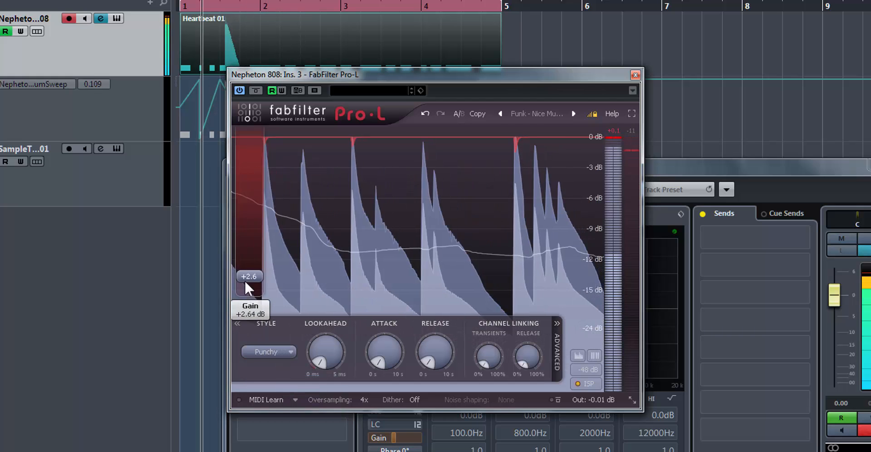
Step: Set the limiter's style to Dynamic and its lookahead to 3.25 ms
click(291, 353)
click(278, 395)
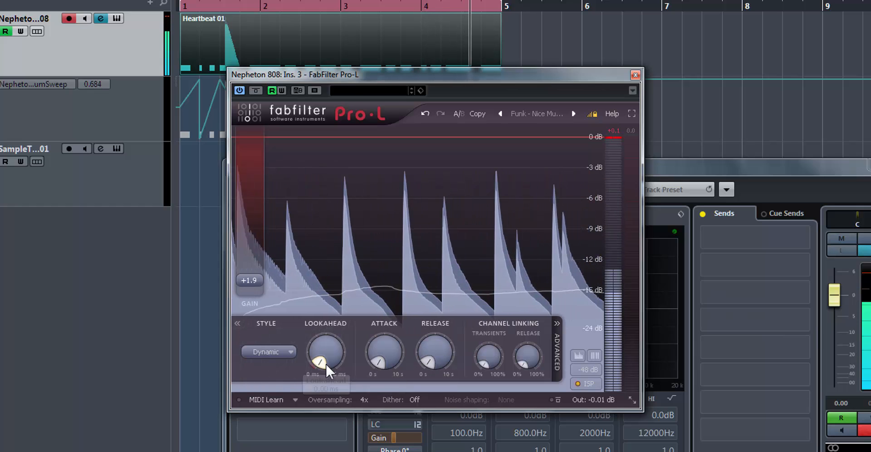
mouse_move(326, 363)
mouse_down()
mouse_move(317, 314)
mouse_move(327, 347)
mouse_up()
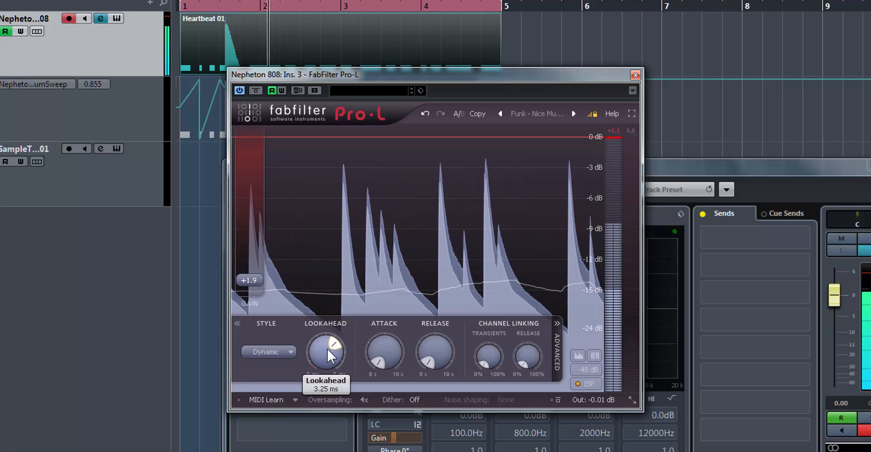
Step: Raise the attack to just above its midpoint, try a near-maximum release, and bring the release back to a similar middle setting
mouse_move(378, 362)
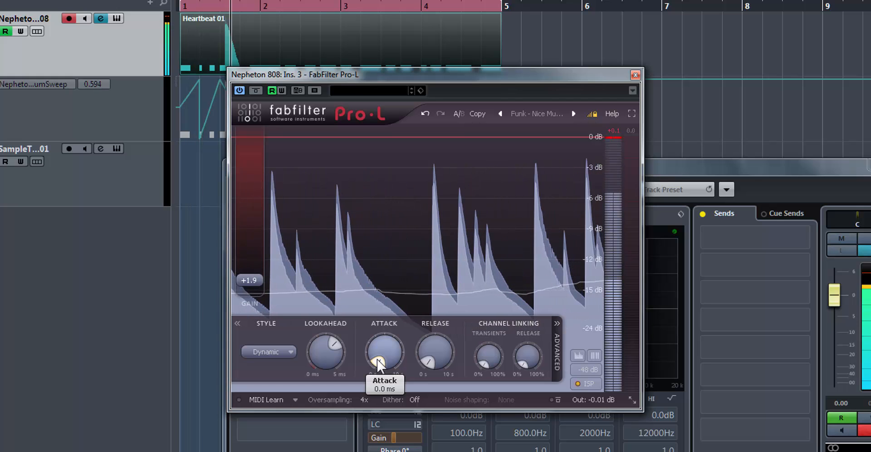
drag(377, 362, 416, 329)
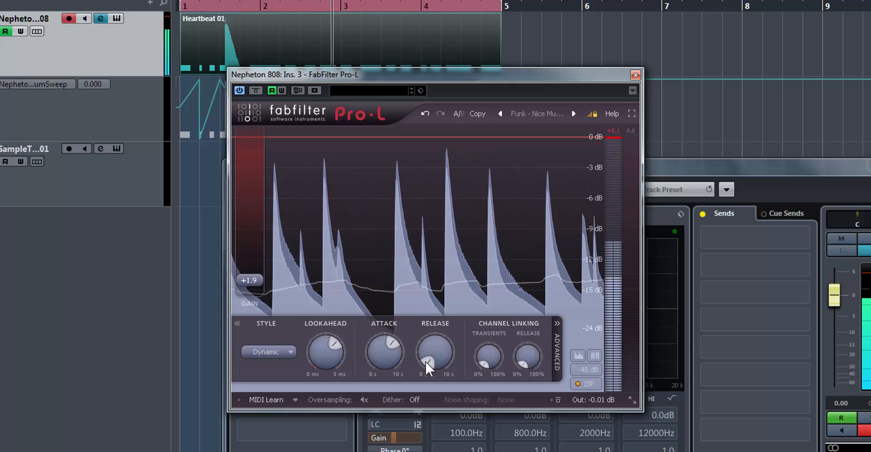
mouse_move(428, 363)
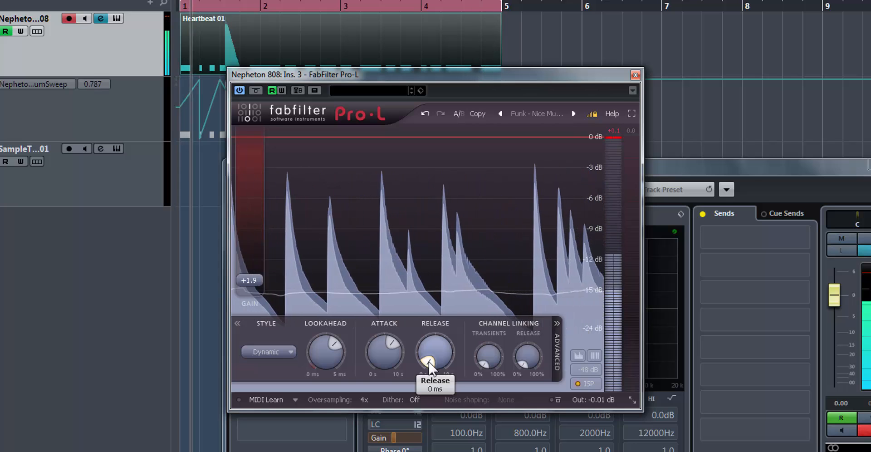
drag(428, 363, 459, 384)
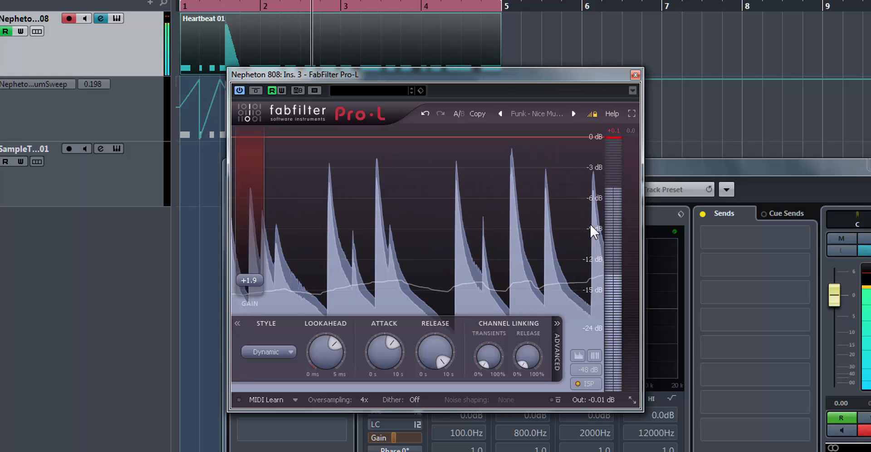
drag(431, 339, 433, 391)
Step: Try the transient channel linking at 74% and 7%, and settle it just above the midpoint
mouse_move(488, 358)
mouse_down()
mouse_move(495, 346)
mouse_move(485, 341)
mouse_move(497, 346)
mouse_up()
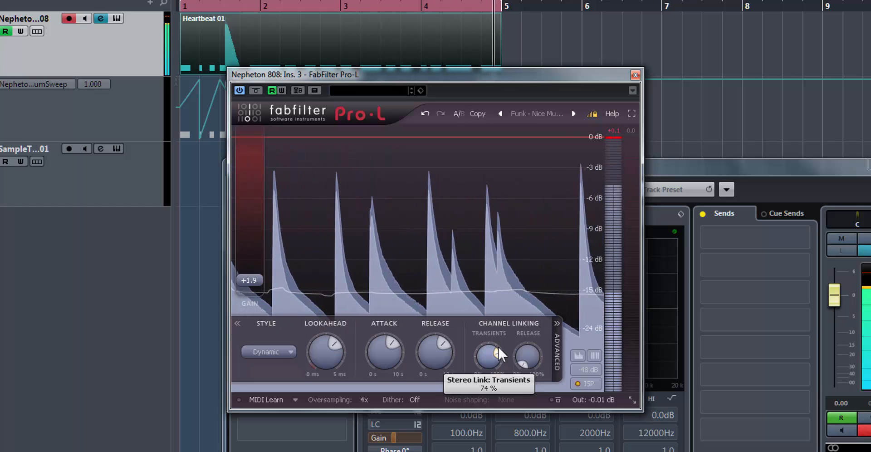
drag(497, 346, 469, 399)
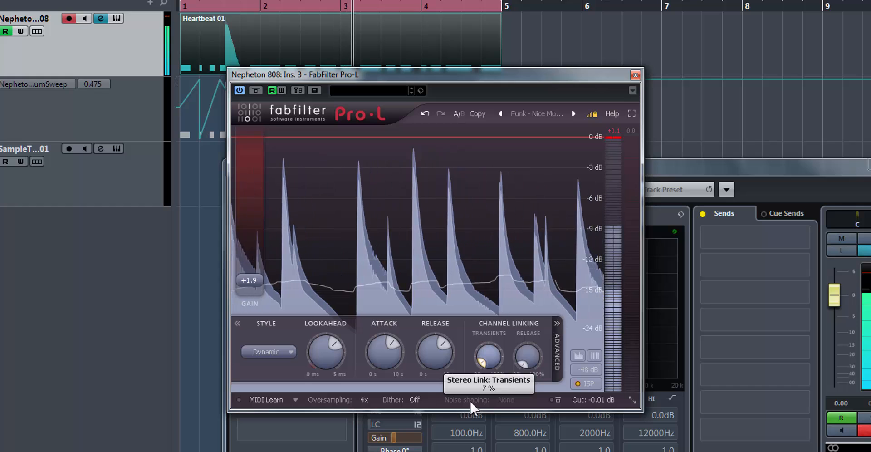
drag(470, 399, 488, 334)
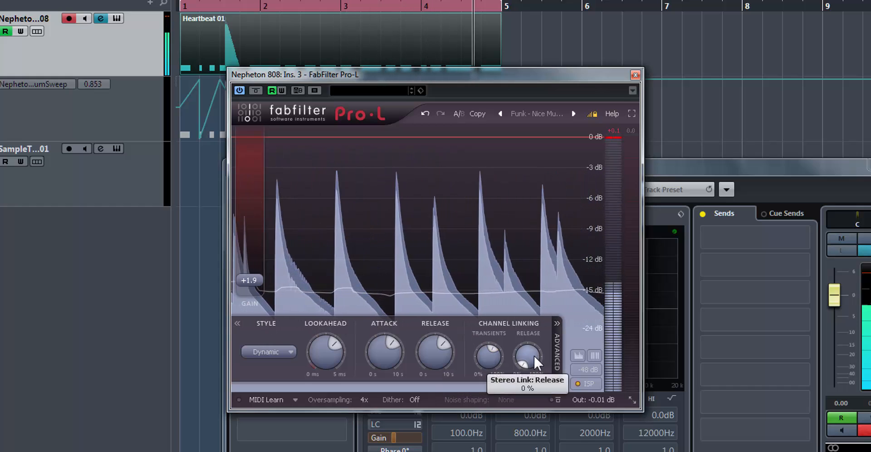
Step: Raise the release channel linking, trying 35%, 69% and 79%, and settle it slightly below 79%
drag(527, 360, 528, 284)
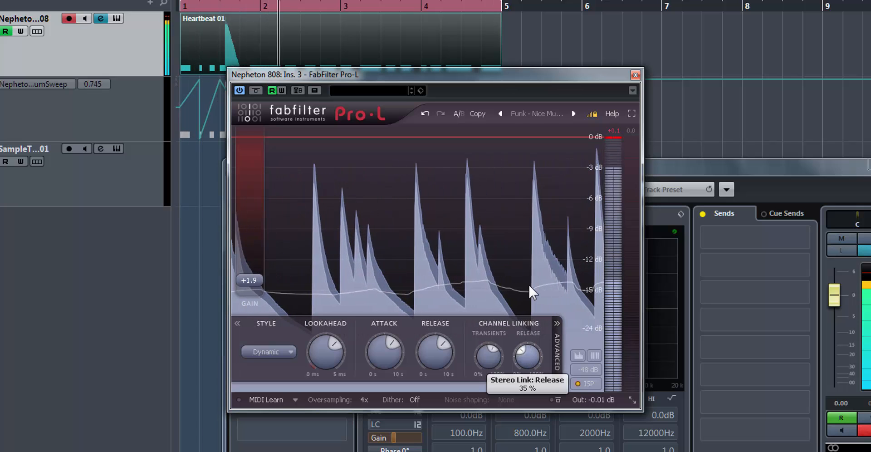
drag(544, 247, 549, 237)
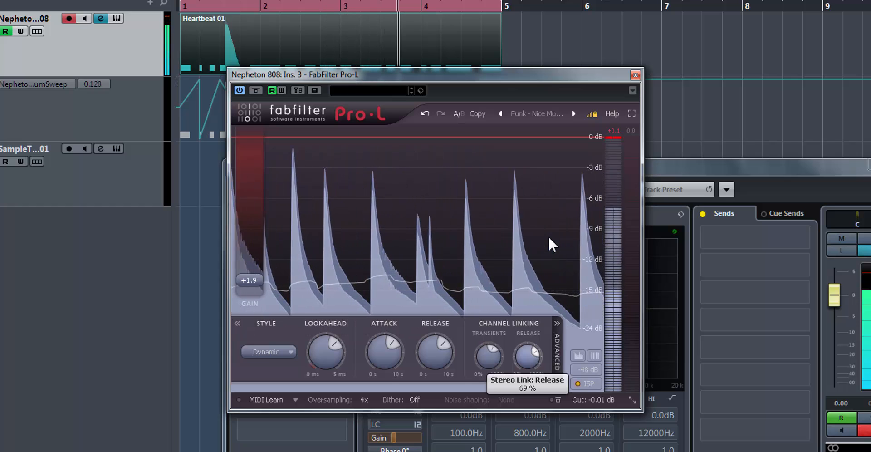
drag(548, 236, 558, 217)
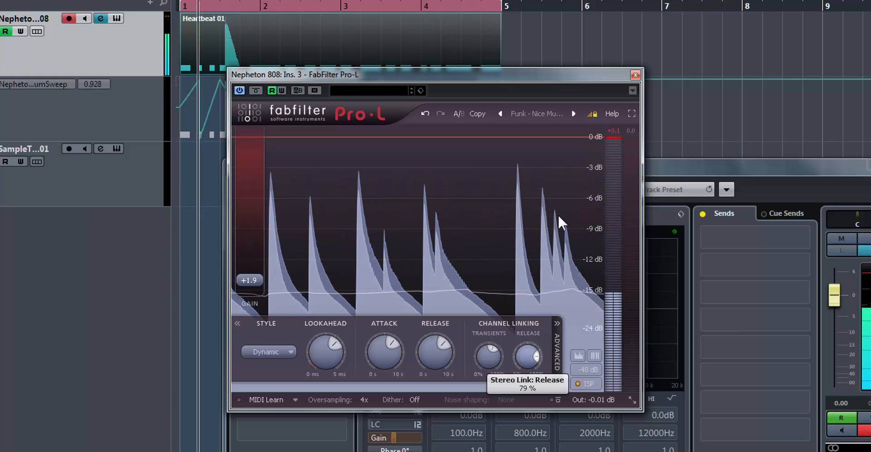
mouse_move(558, 217)
mouse_down()
mouse_move(540, 256)
mouse_move(537, 297)
mouse_move(568, 224)
mouse_up()
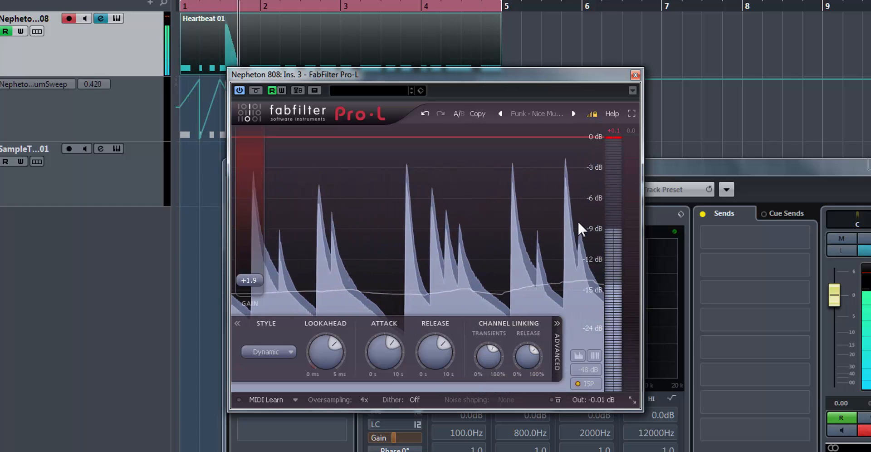
Step: Check the limiter's gain and output level controls, and reset the output peak meter
mouse_move(256, 284)
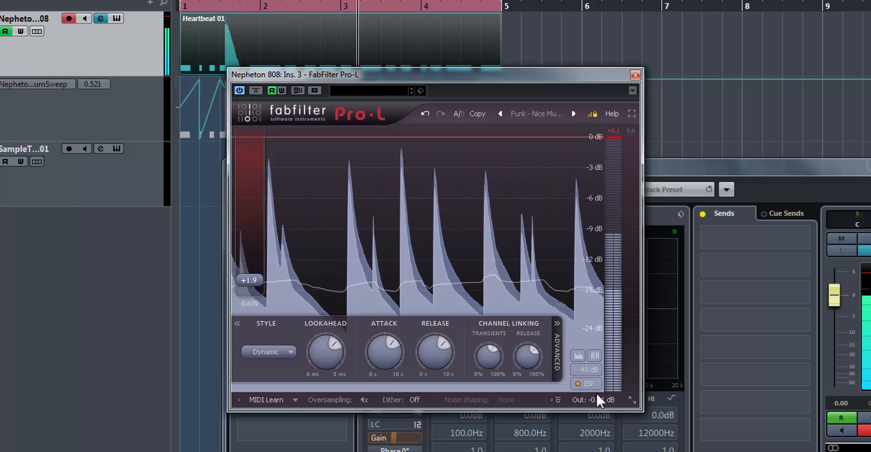
mouse_move(602, 400)
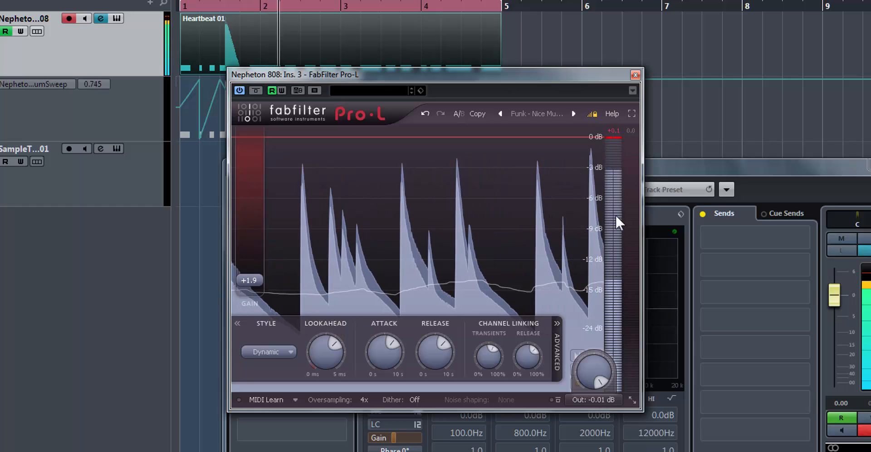
click(613, 128)
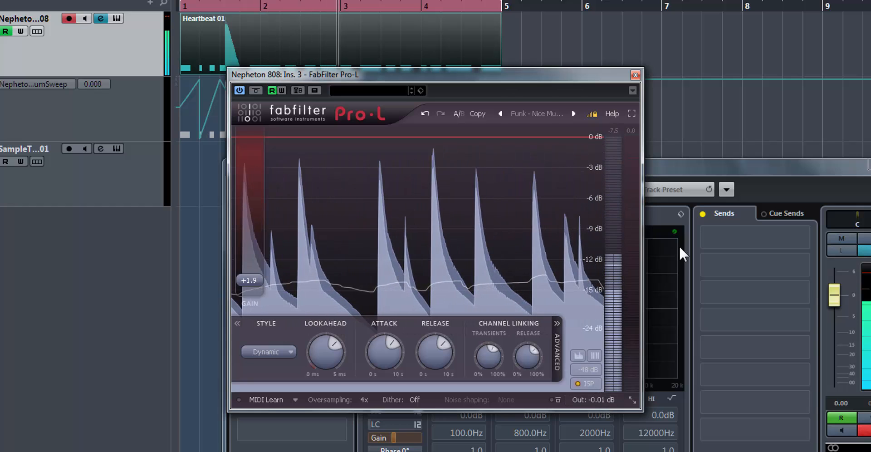
Step: Push the limiter's gain to about +11.7 dB during playback, and lower it to +4.4 dB
drag(249, 280, 256, 235)
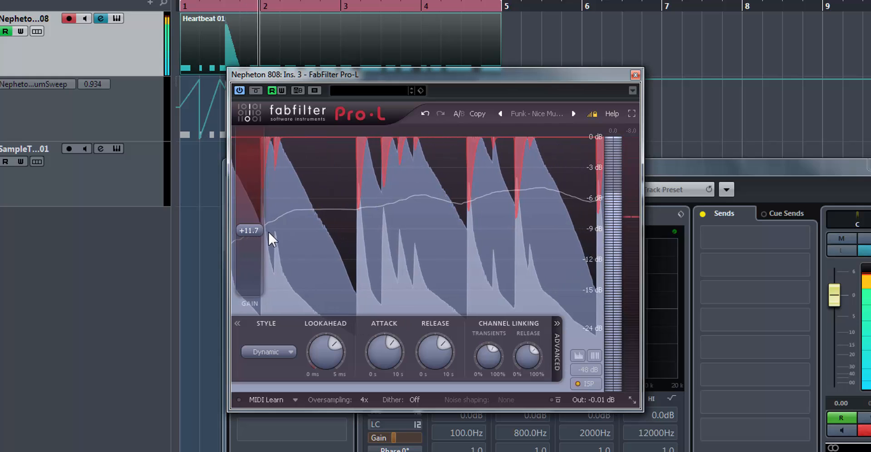
mouse_move(260, 230)
drag(261, 230, 261, 269)
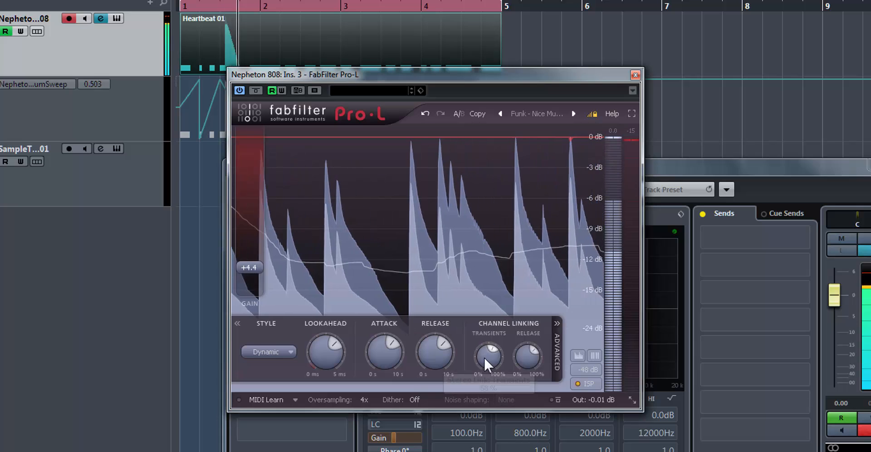
Step: Lower the transient channel linking and the lookahead to below their midpoints
drag(484, 356, 490, 411)
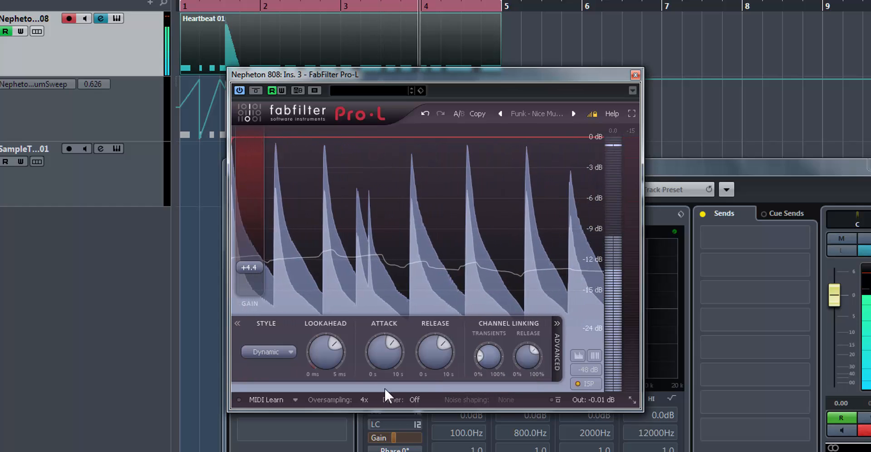
drag(324, 347, 322, 407)
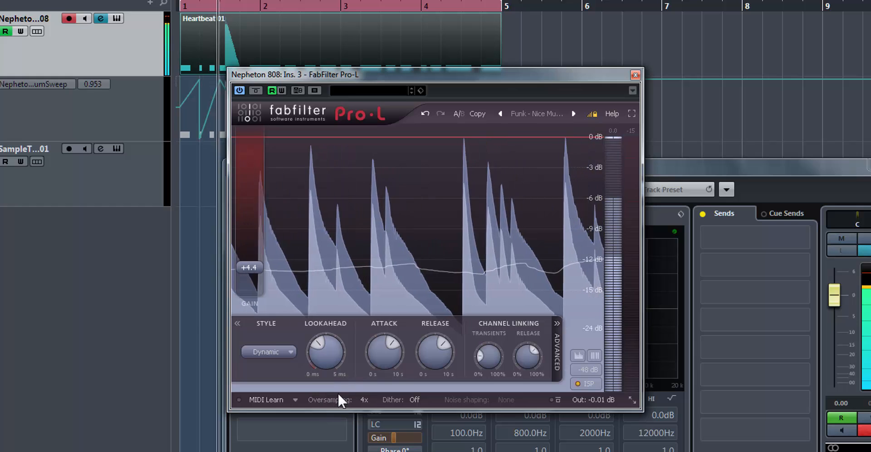
Step: Try a short attack of 90.4 ms during playback, and set the attack to about 1095.5 ms
mouse_move(376, 344)
mouse_down()
mouse_move(369, 402)
mouse_move(376, 355)
mouse_up()
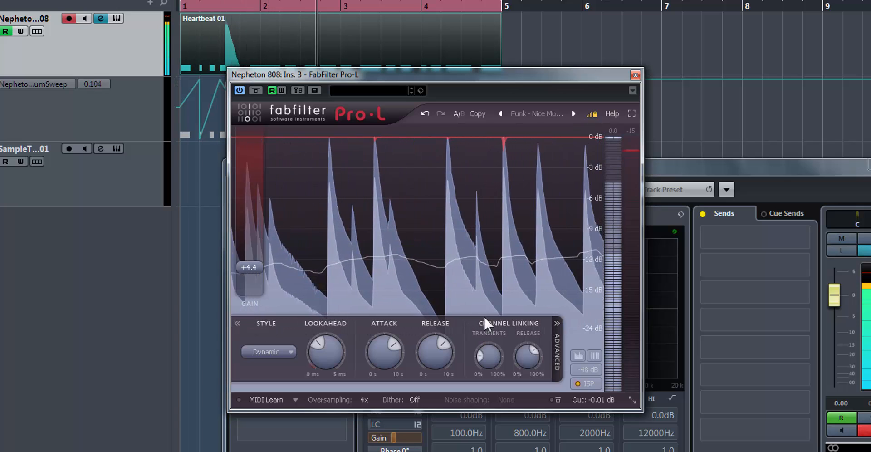
mouse_move(395, 348)
drag(395, 353, 384, 407)
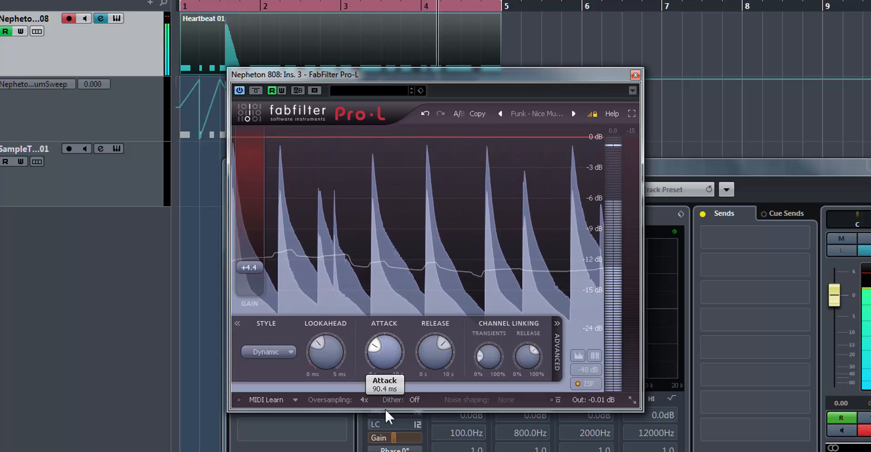
drag(384, 407, 389, 359)
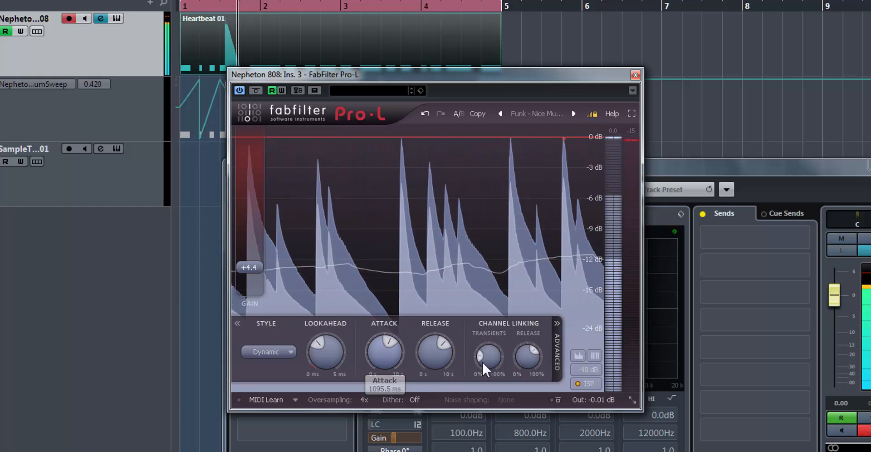
Step: Try the release at 383 ms, set the gain to +4.9 dB, and raise the release to just above its midpoint
drag(442, 353, 429, 349)
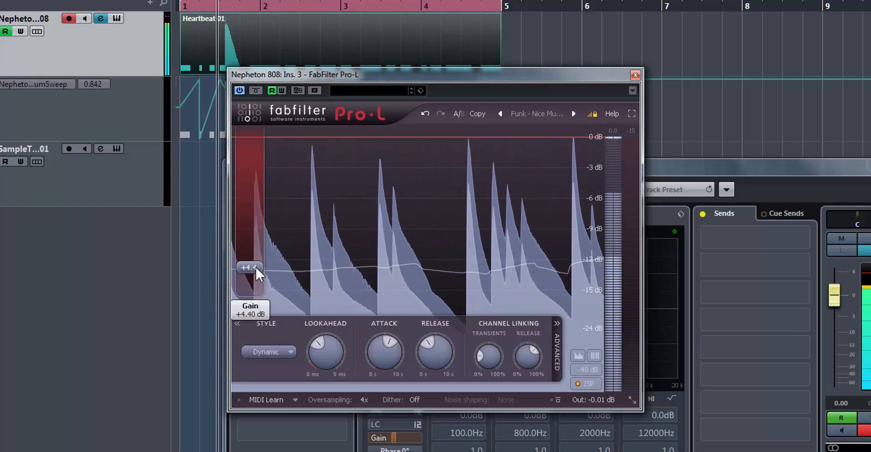
drag(255, 265, 253, 260)
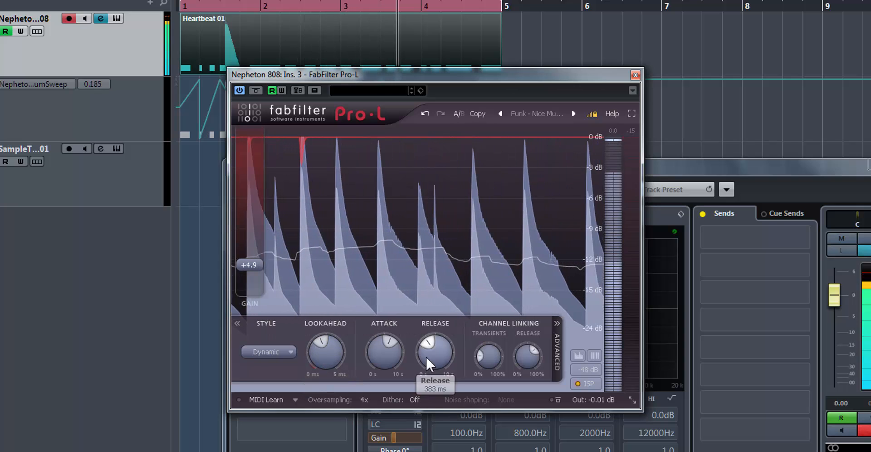
drag(426, 355, 451, 312)
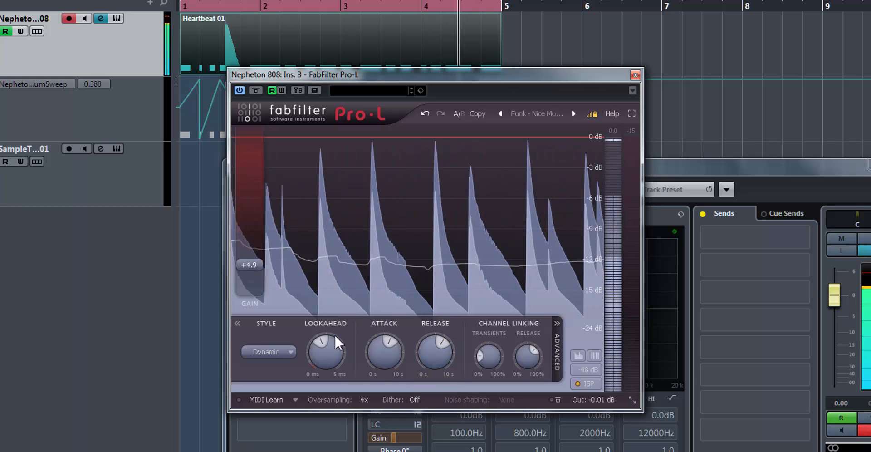
Step: Raise the Pro-L limiter's attack to roughly two-thirds of its range and close the plug-in window
drag(375, 341, 385, 376)
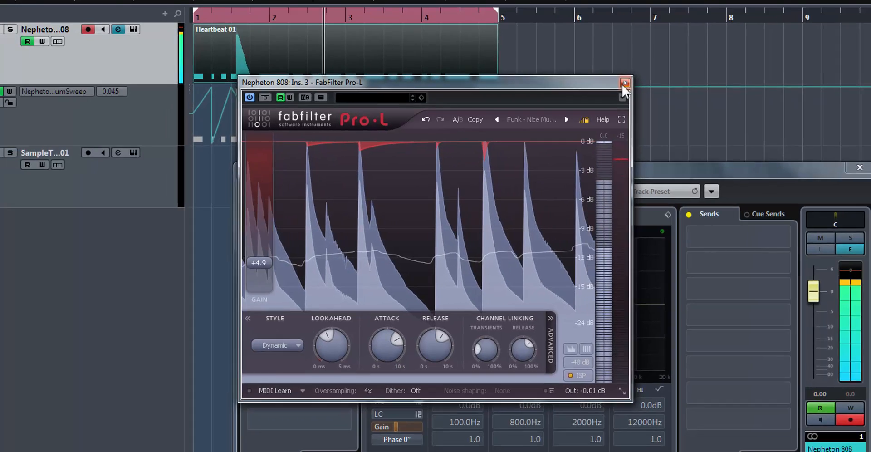
click(635, 74)
Step: Compare the Nepheton 808 level without effects by bypassing all inserts, resetting the peak meter and re-enabling the inserts
click(291, 216)
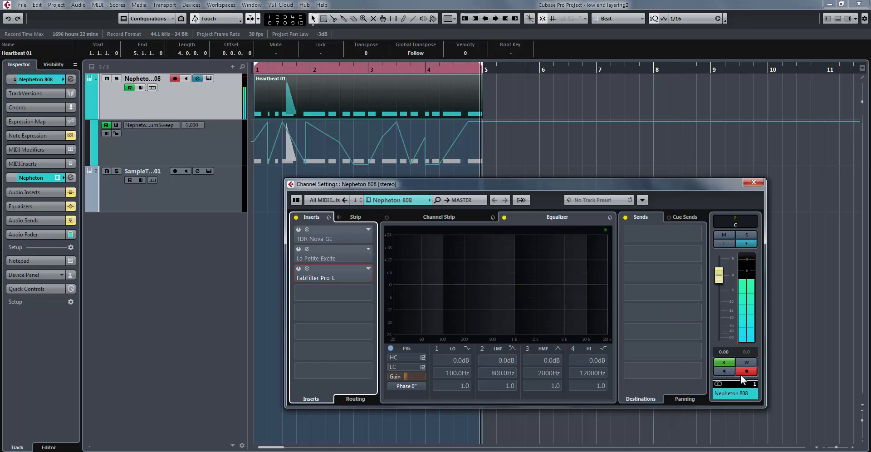
click(750, 353)
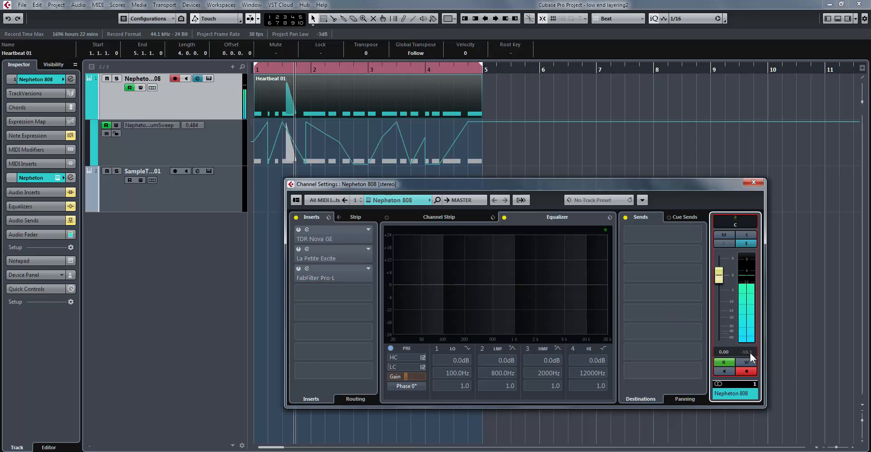
click(295, 217)
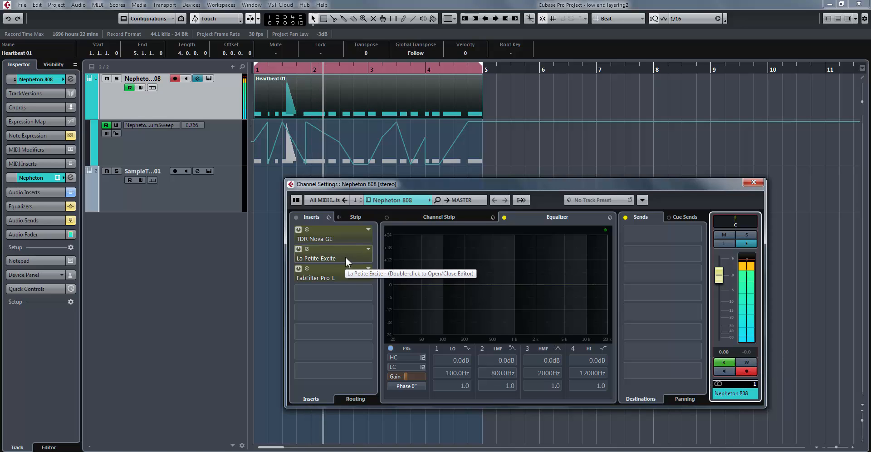
Step: Set the TDR Nova GE wideband threshold to -24.5 dB on the Nepheton 808 channel and close the plug-in
click(347, 235)
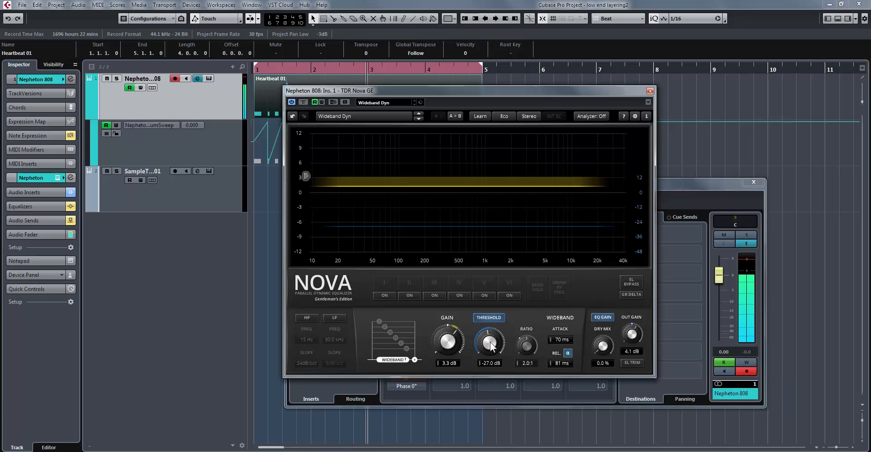
drag(489, 342, 490, 336)
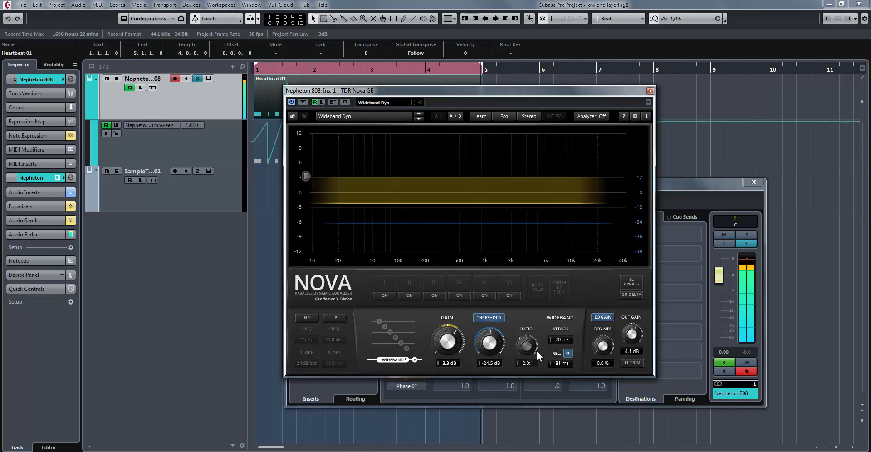
click(649, 92)
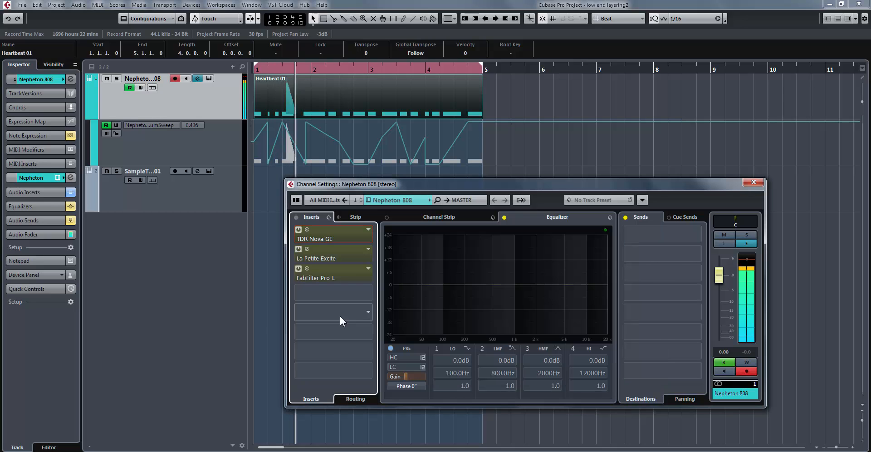